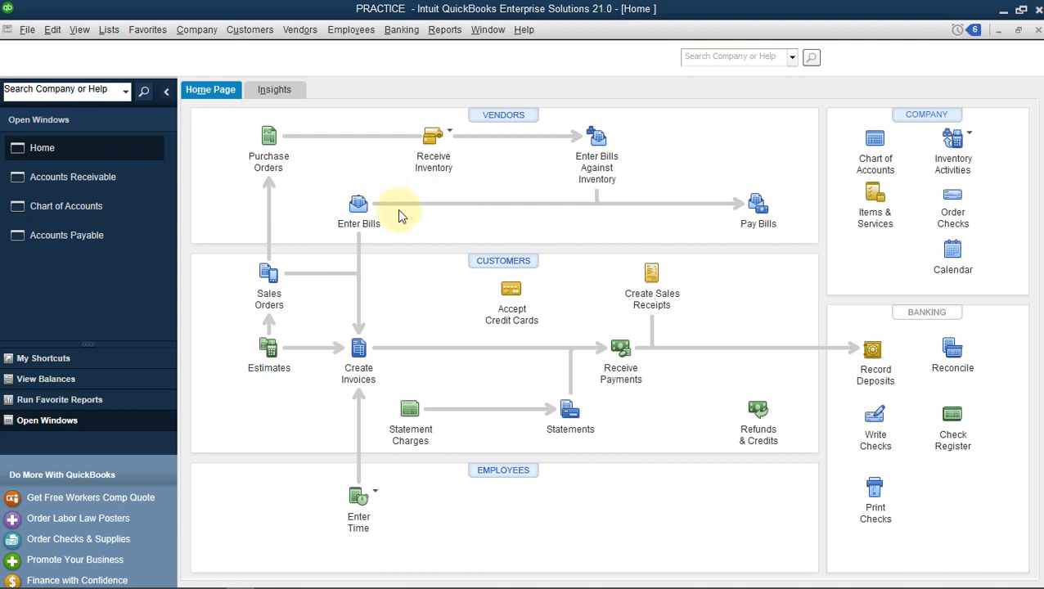
Step: Start a new vendor bill and choose Easy Supplies as the vendor
left_click(358, 207)
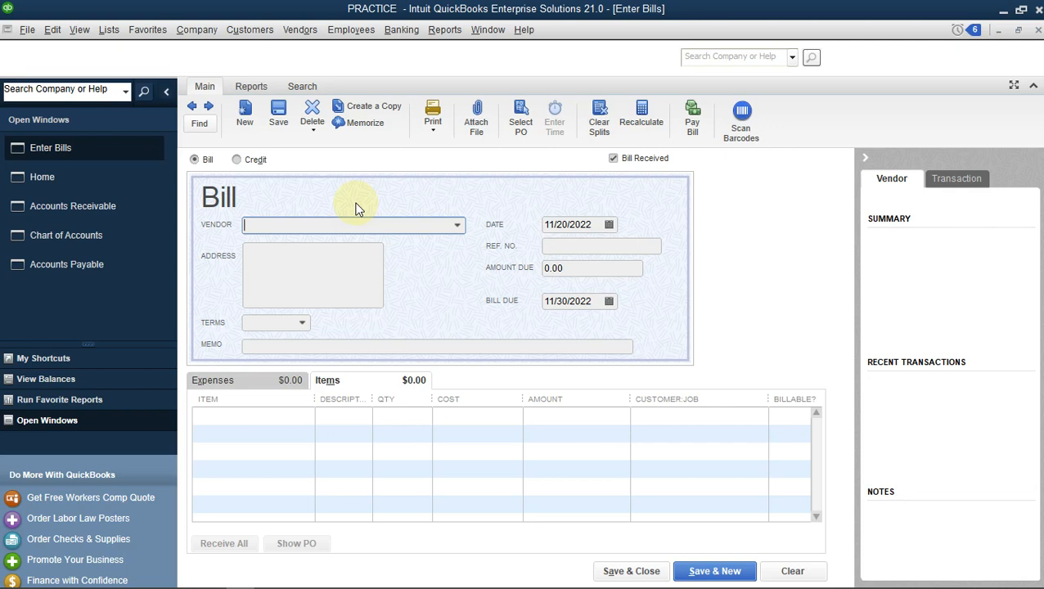
left_click(458, 227)
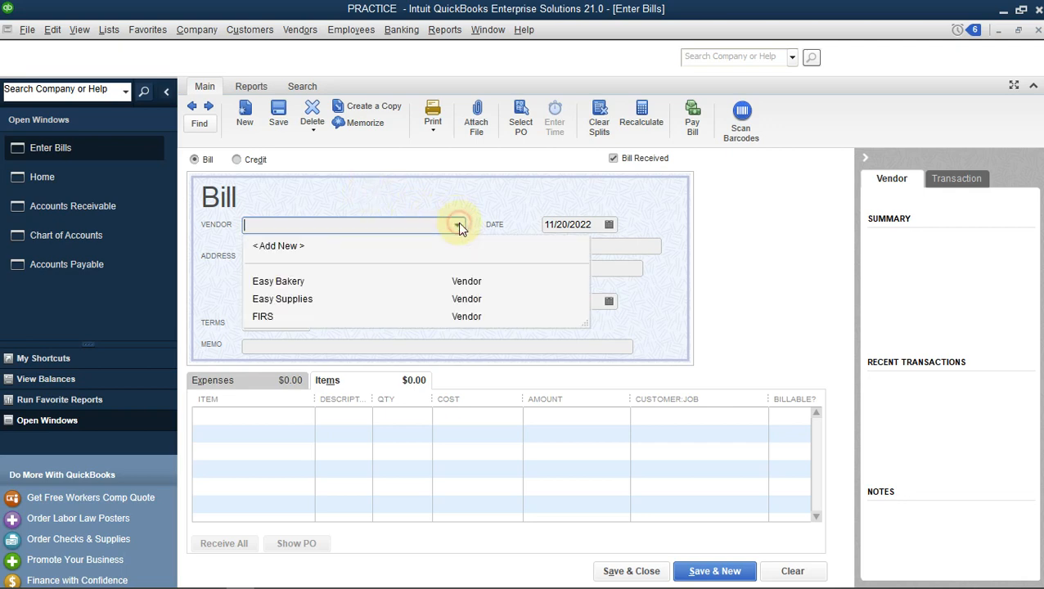
left_click(317, 298)
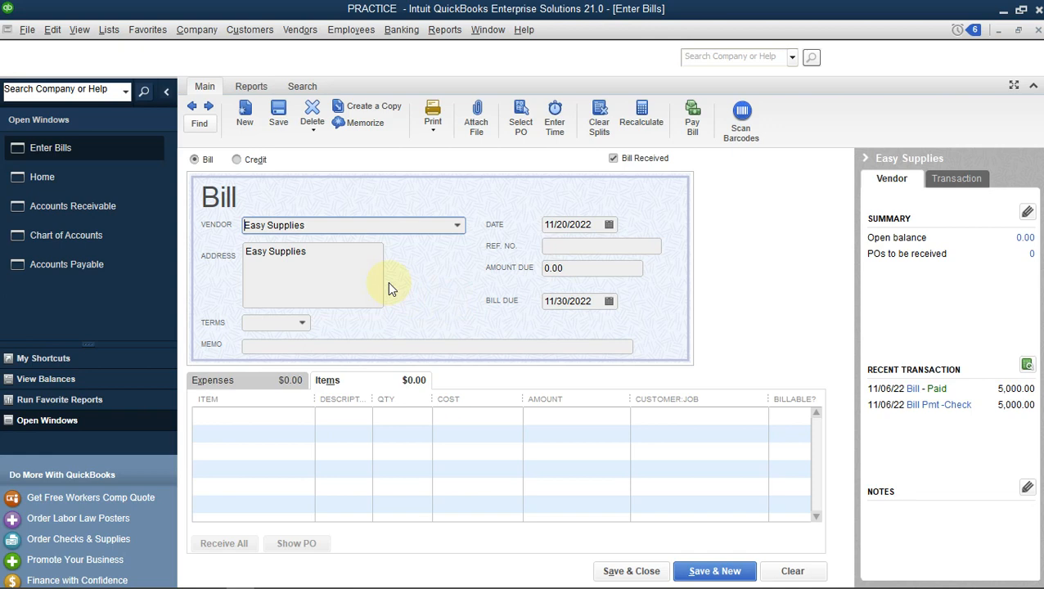
Step: Add a Diesel expense of 12,000 to the bill, and save and close it
left_click(271, 386)
left_click(327, 415)
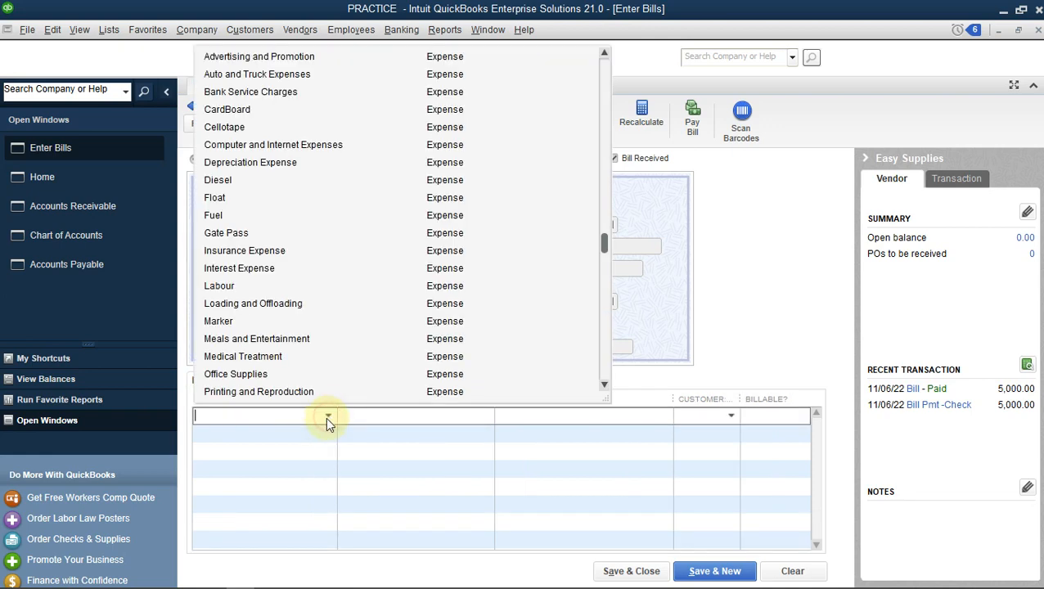
left_click(248, 181)
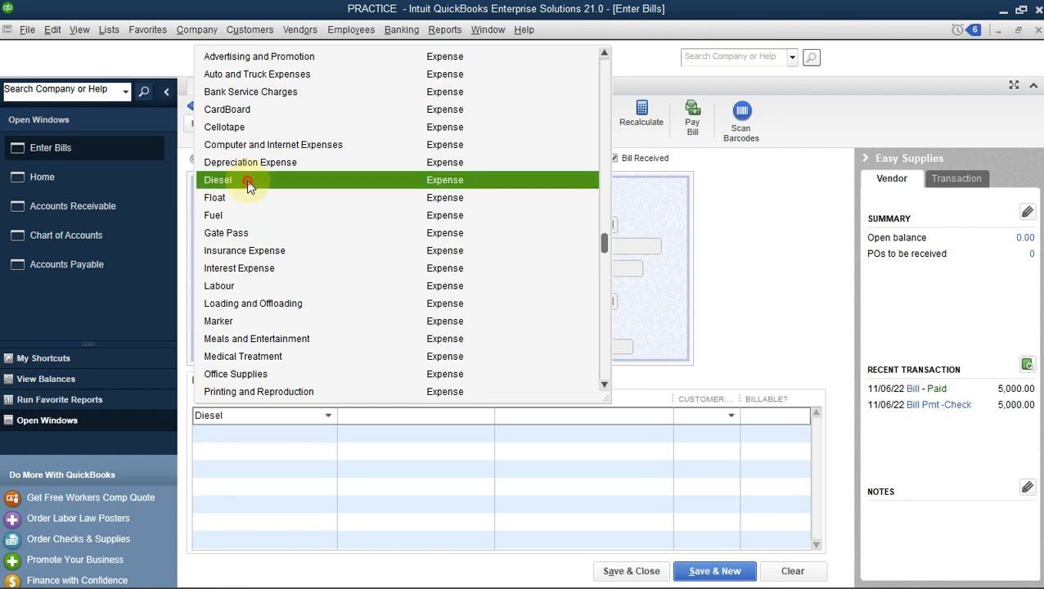
left_click(468, 416)
type("1")
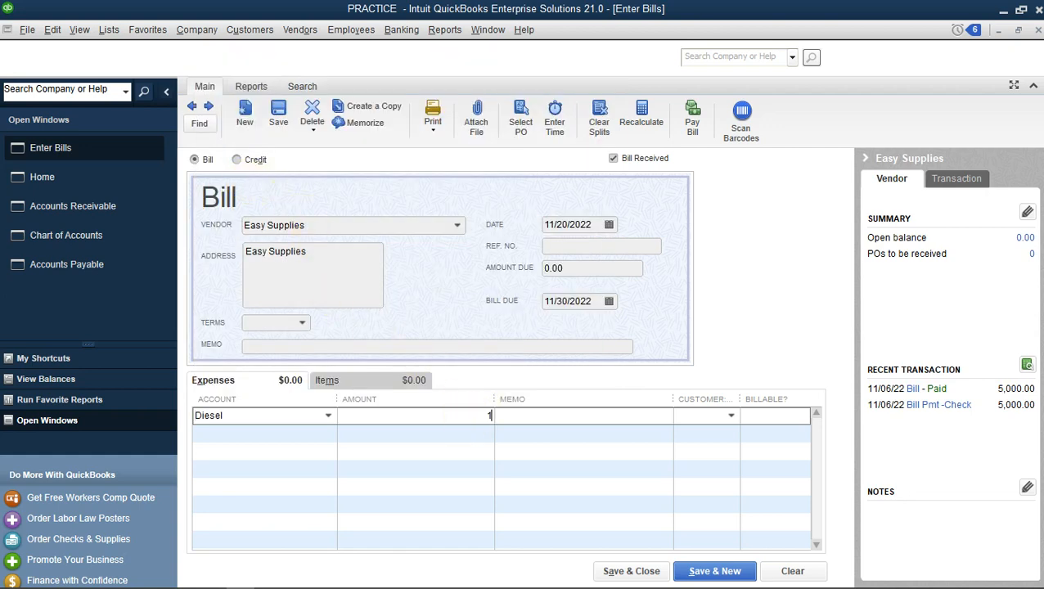
type("2,000")
key("Tab")
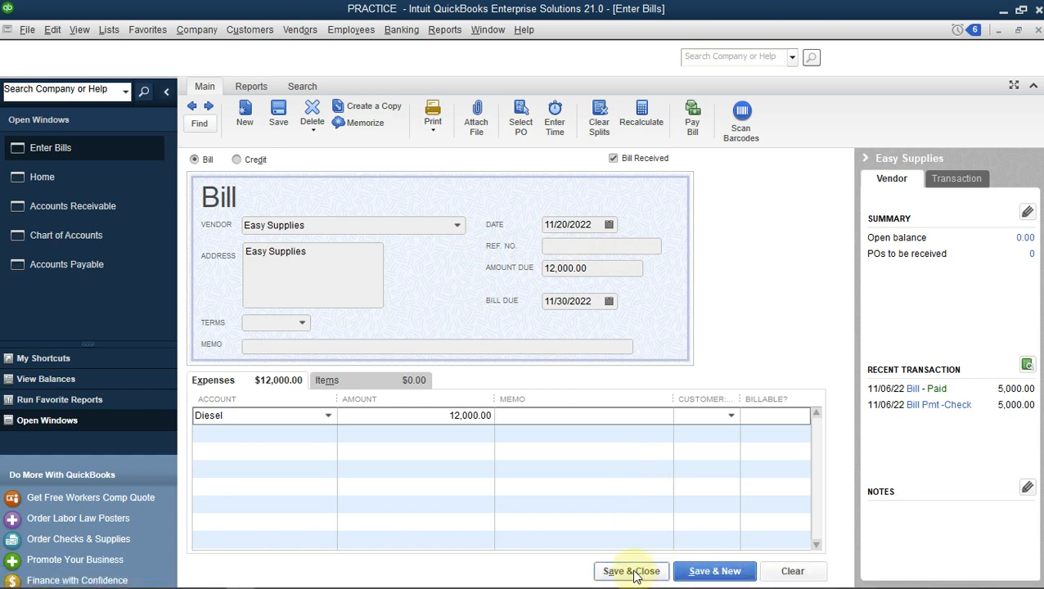
left_click(633, 572)
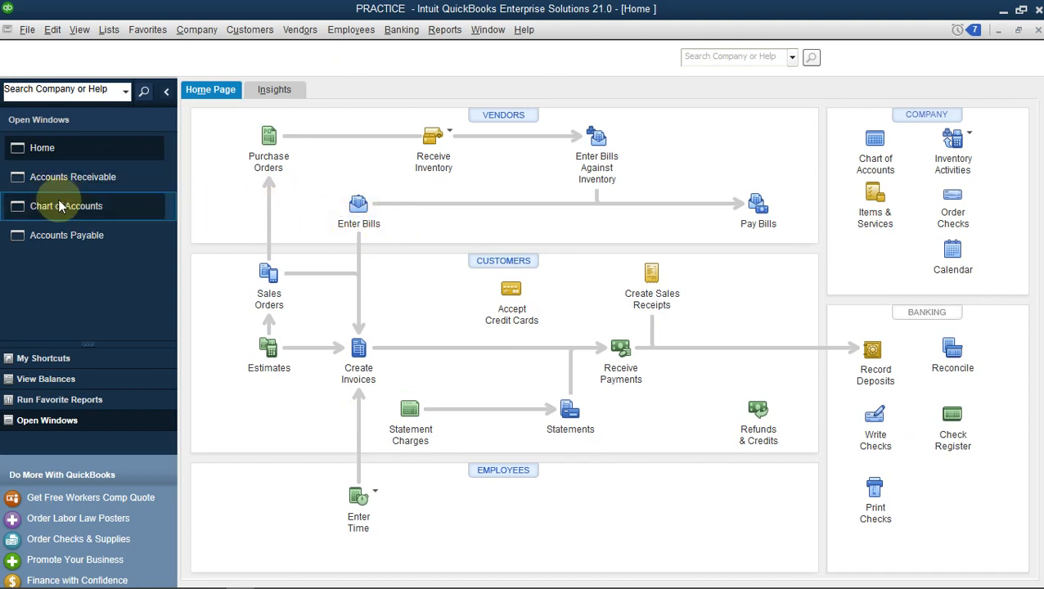
Step: Open the chart of accounts and examine the entries in the Accounts Payable register
left_click(209, 32)
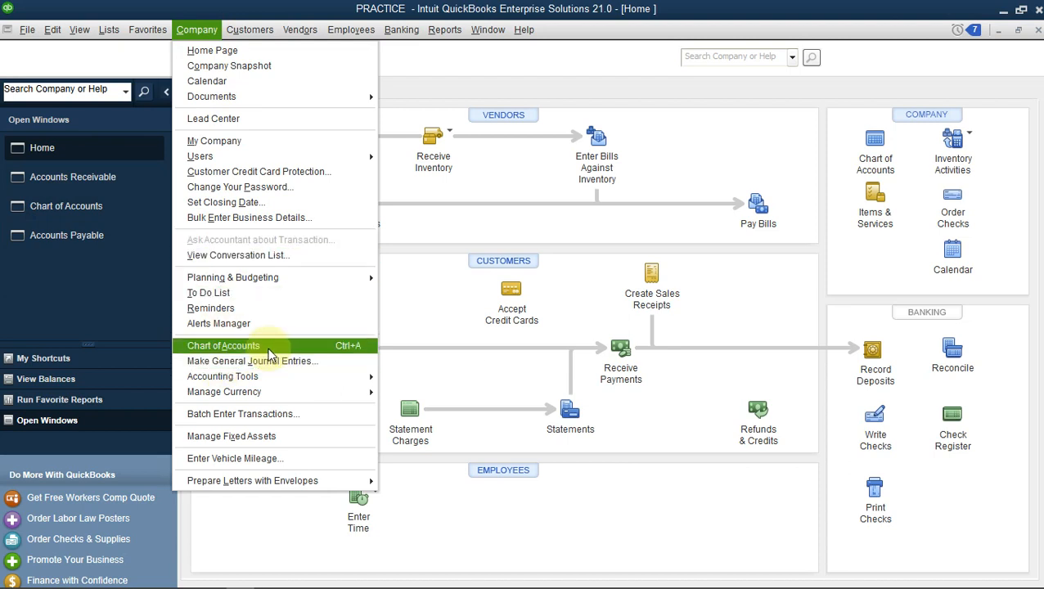
left_click(78, 205)
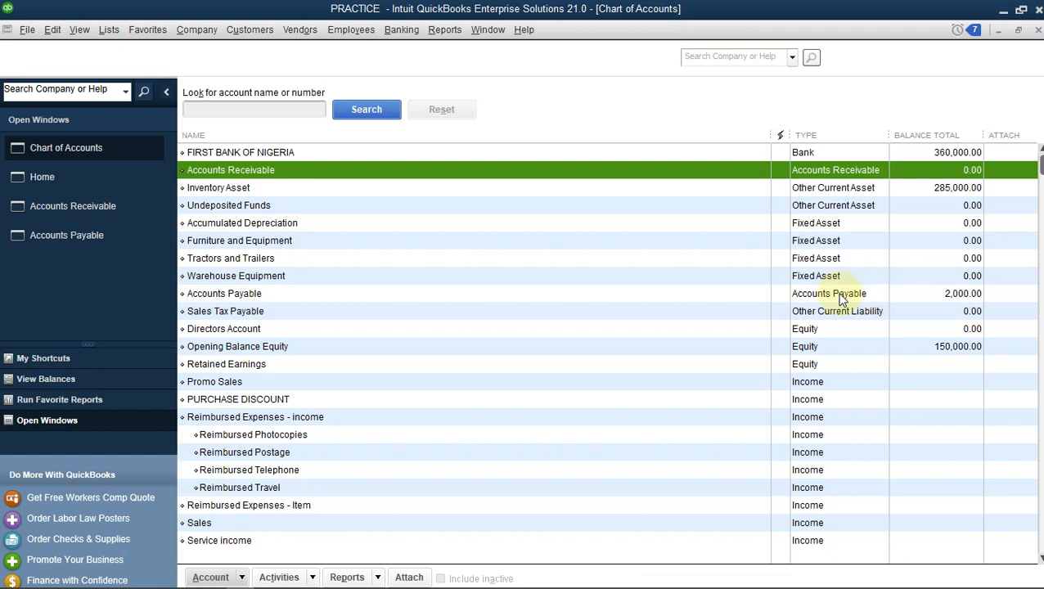
double_click(870, 296)
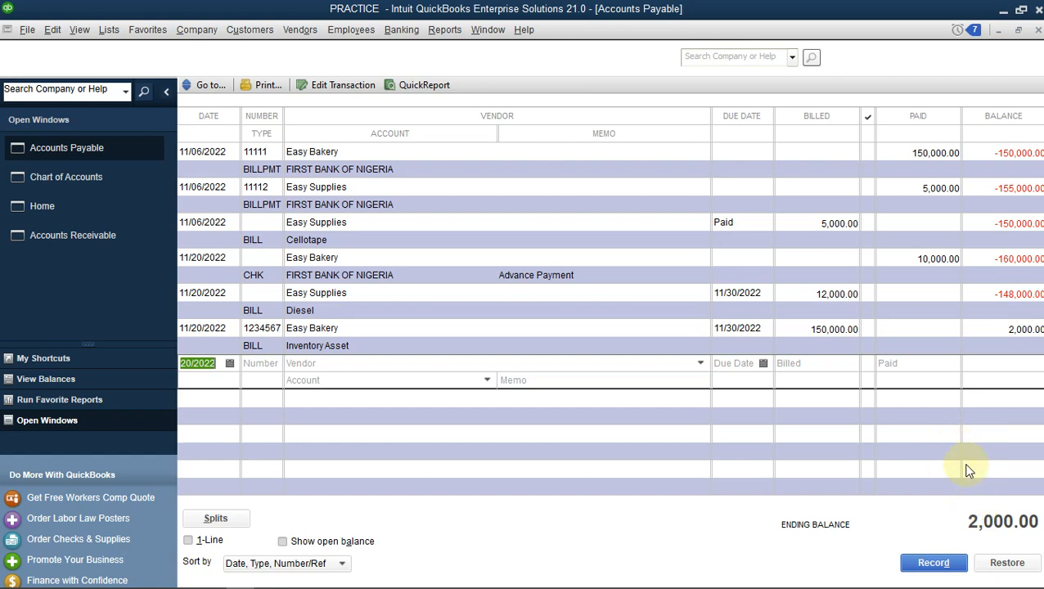
left_click(85, 180)
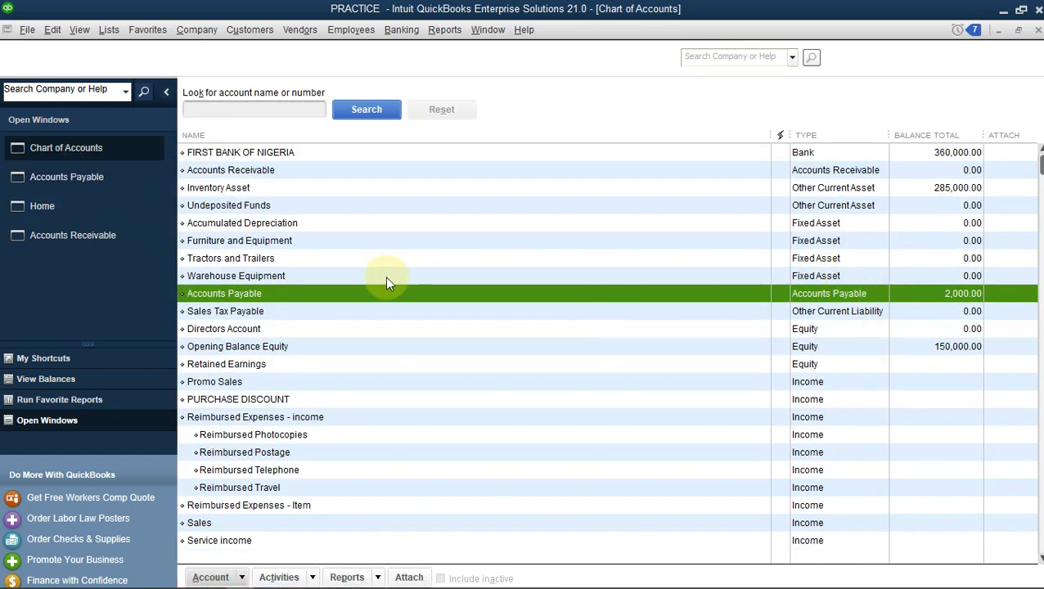
Step: Select the Easy Supplies bill for payment and choose FIRST BANK OF NIGERIA as the payment account
left_click(86, 208)
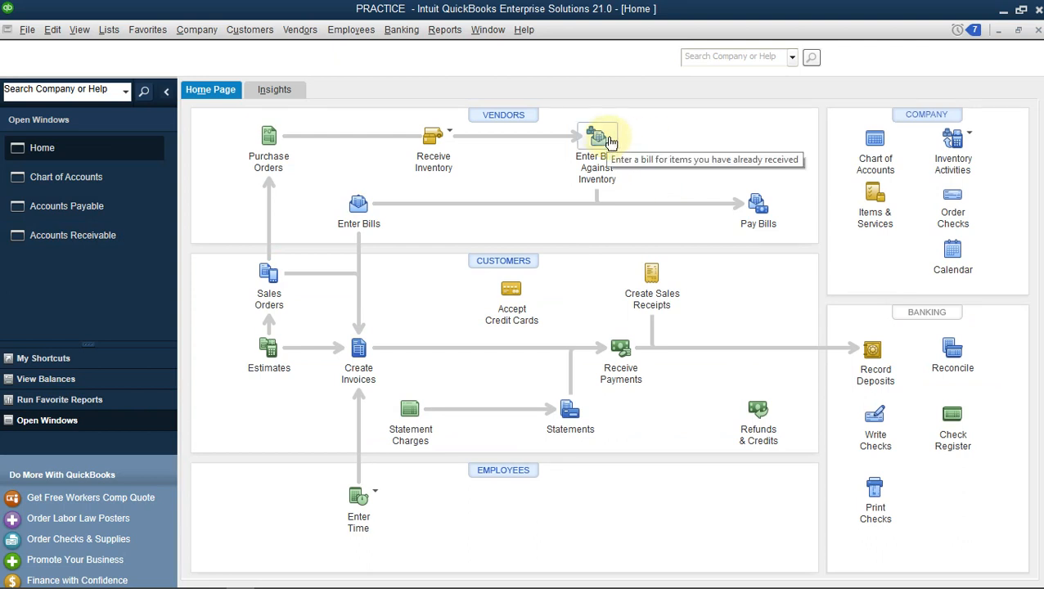
left_click(760, 206)
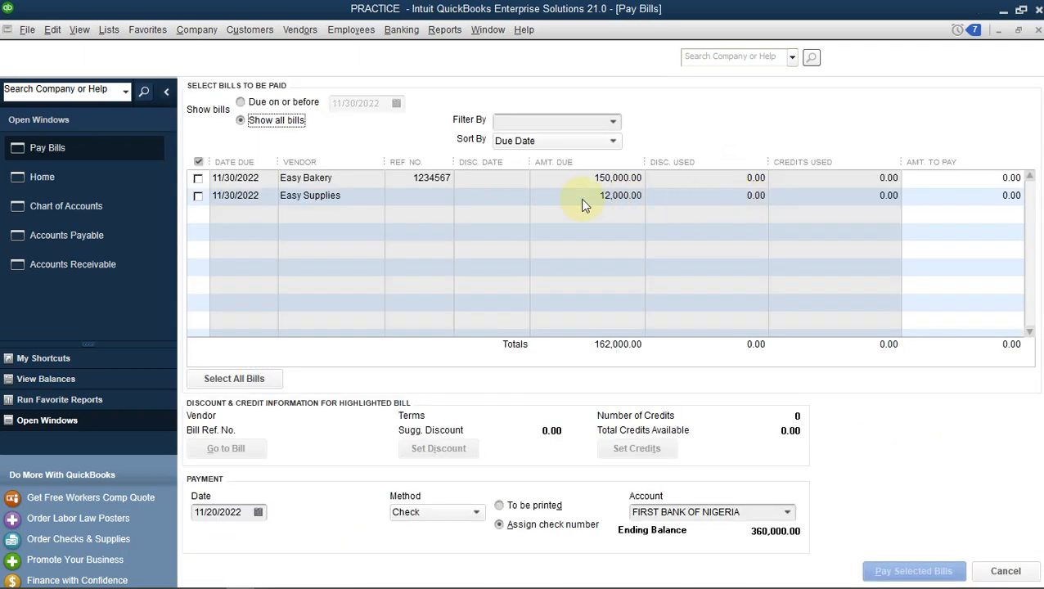
left_click(199, 196)
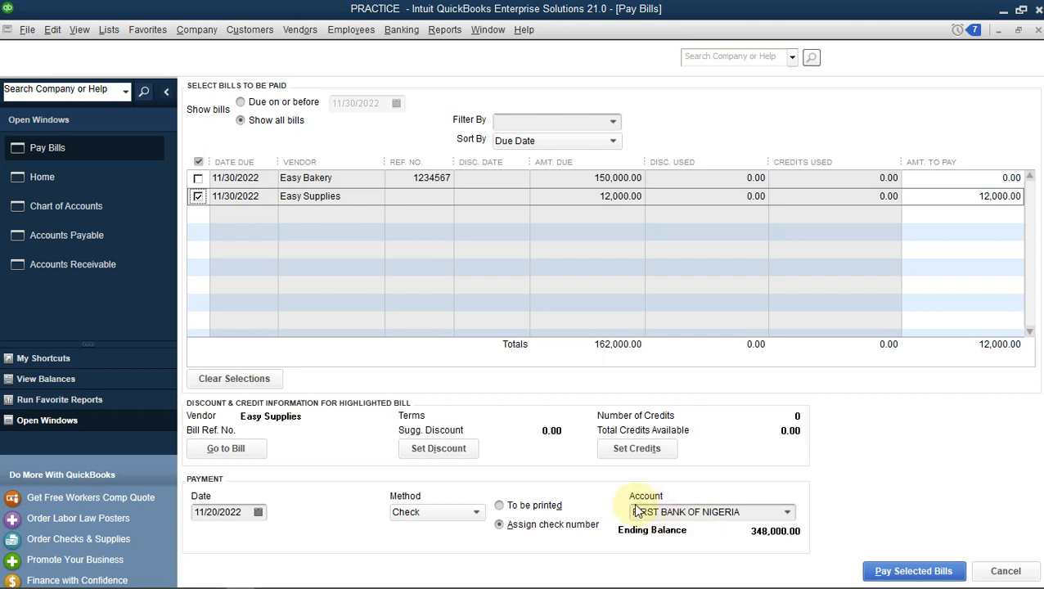
left_click(787, 512)
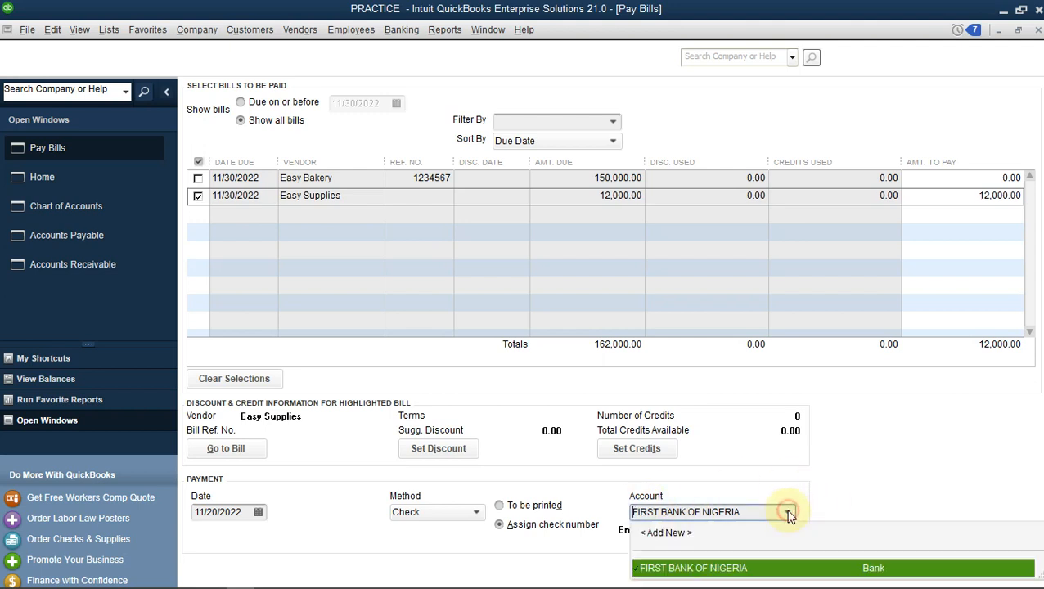
left_click(686, 567)
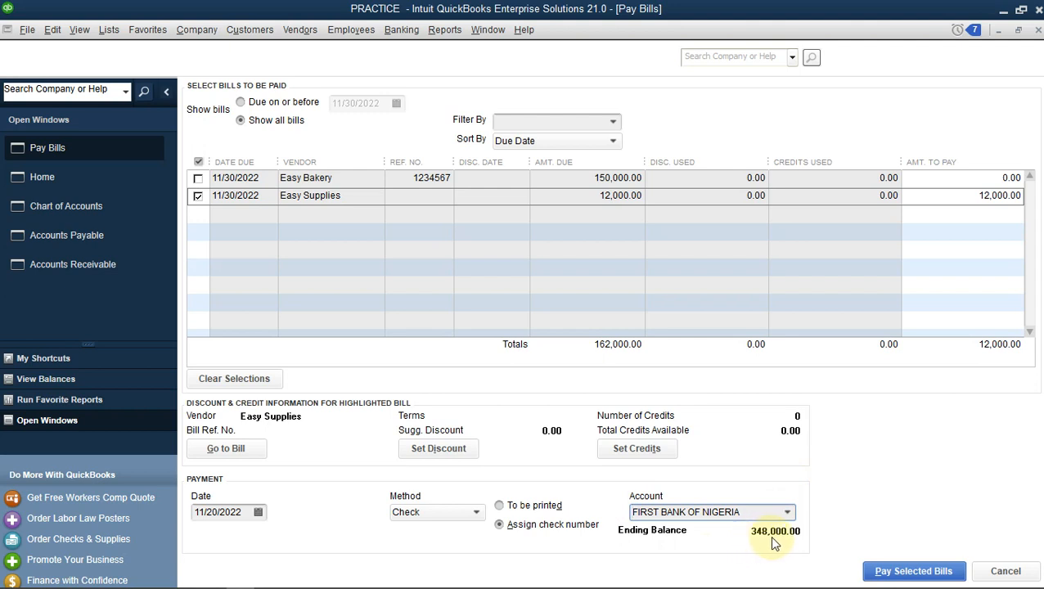
Step: Set the bill payment method to Check with the option to assign a check number
left_click(499, 507)
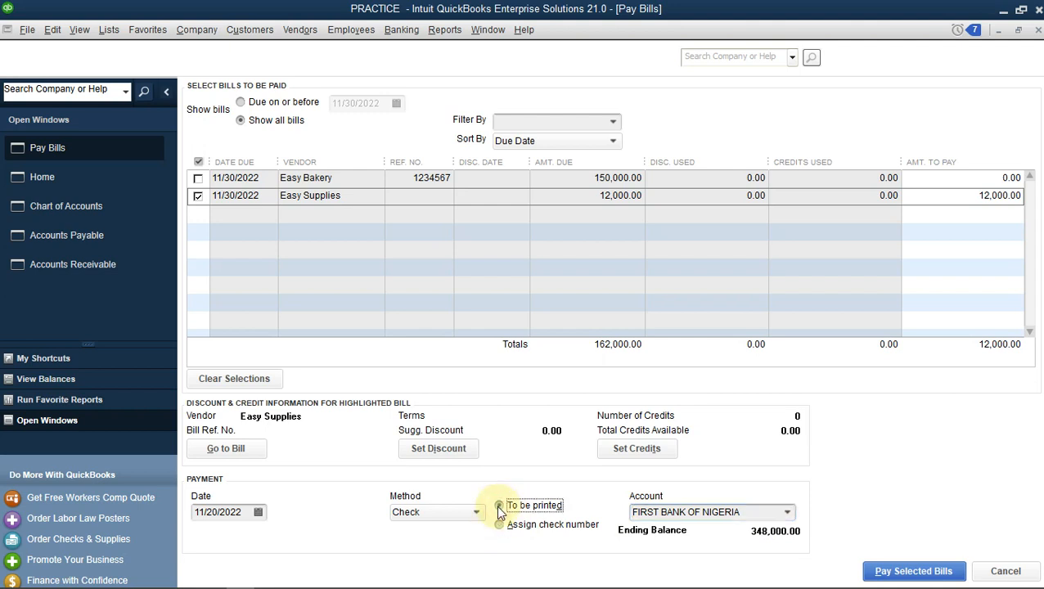
left_click(499, 525)
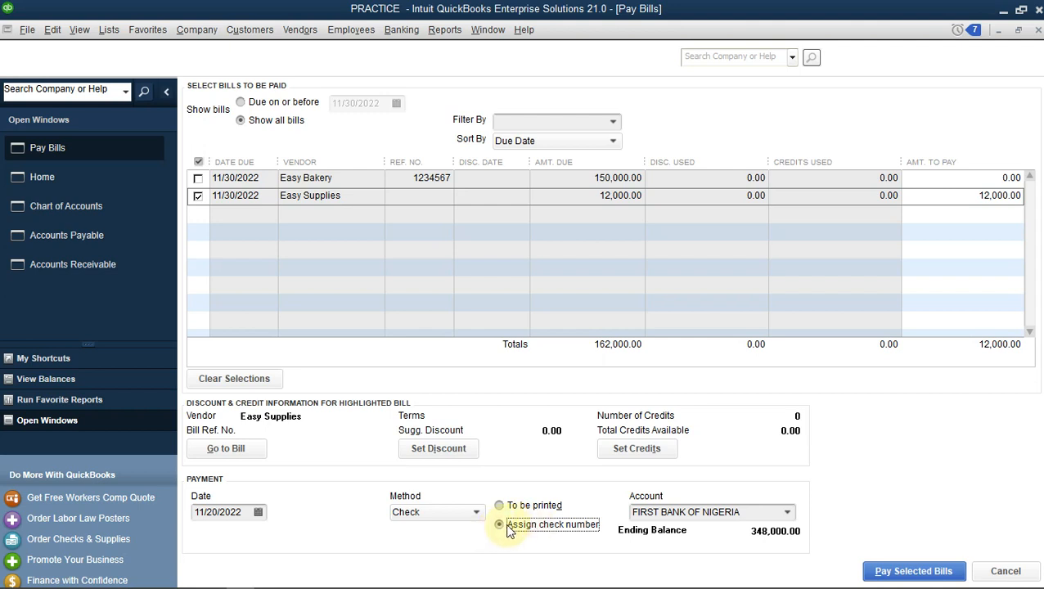
left_click(465, 513)
left_click(450, 536)
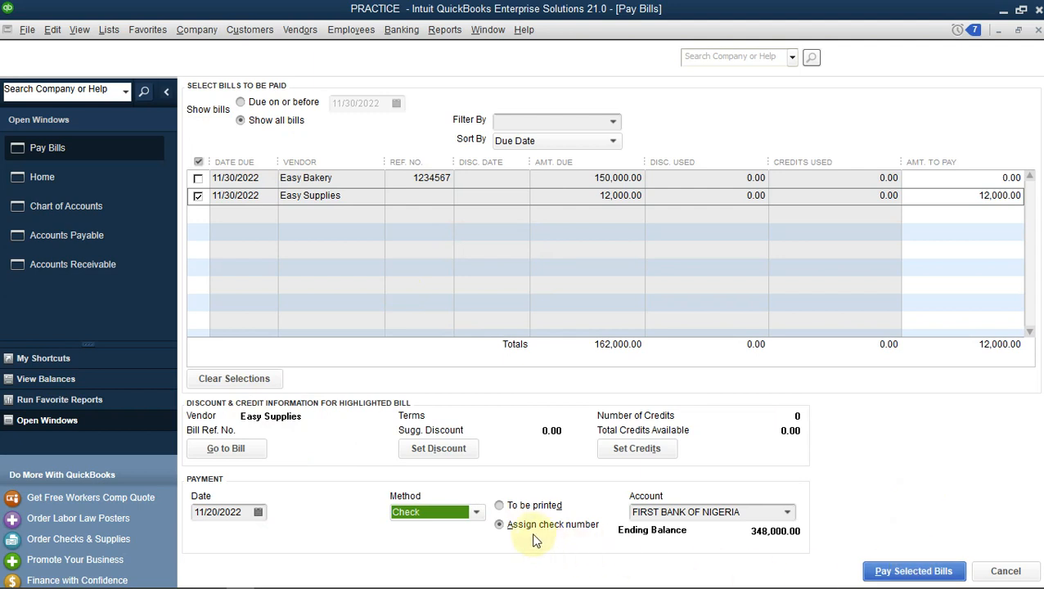
Step: Pay the selected Easy Supplies bill with check number 1234 and close the payment summary
left_click(884, 572)
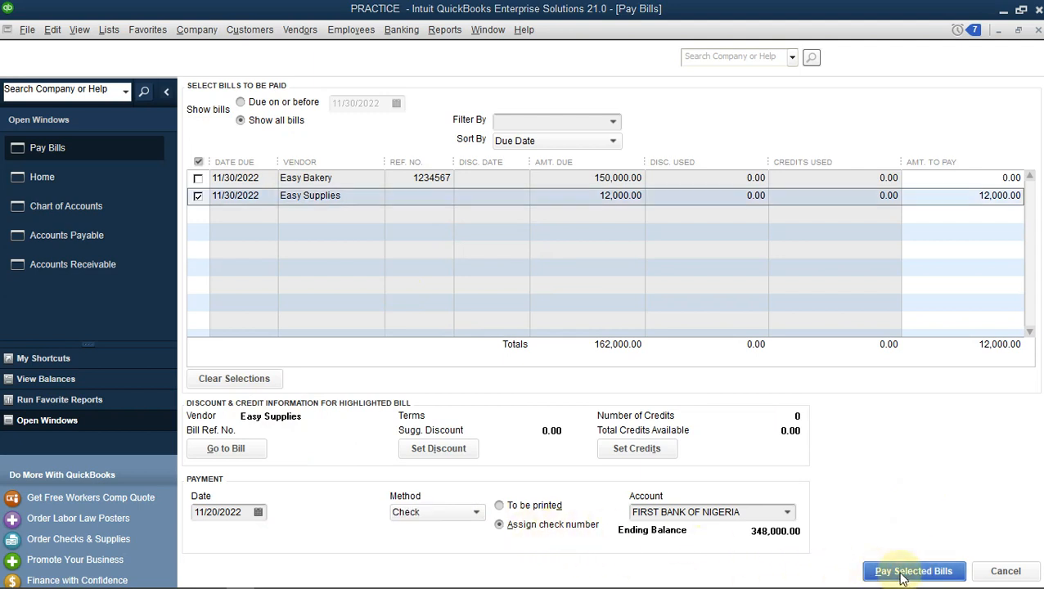
left_click(317, 294)
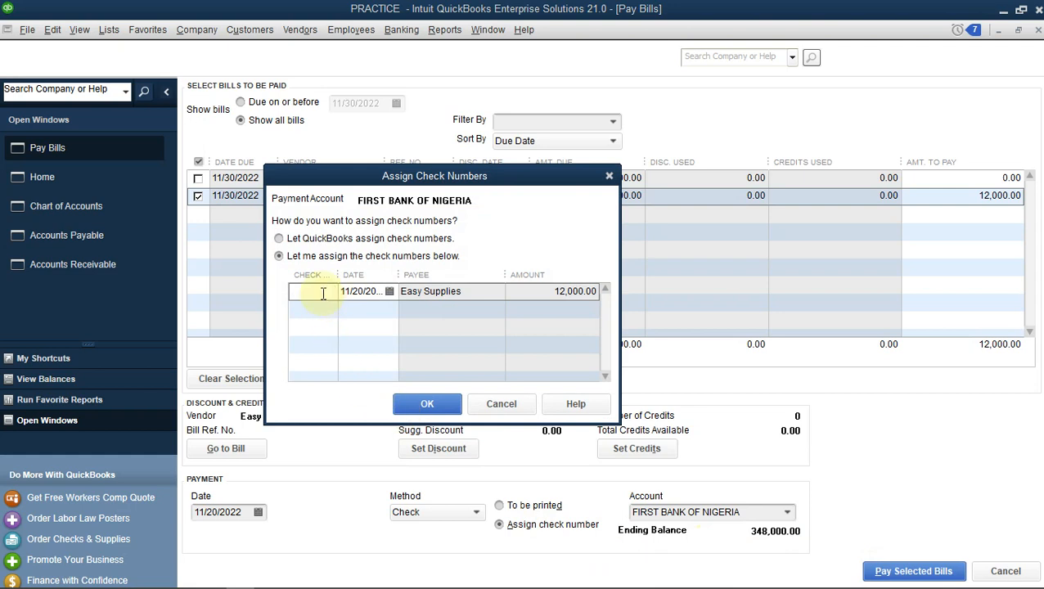
type("1234")
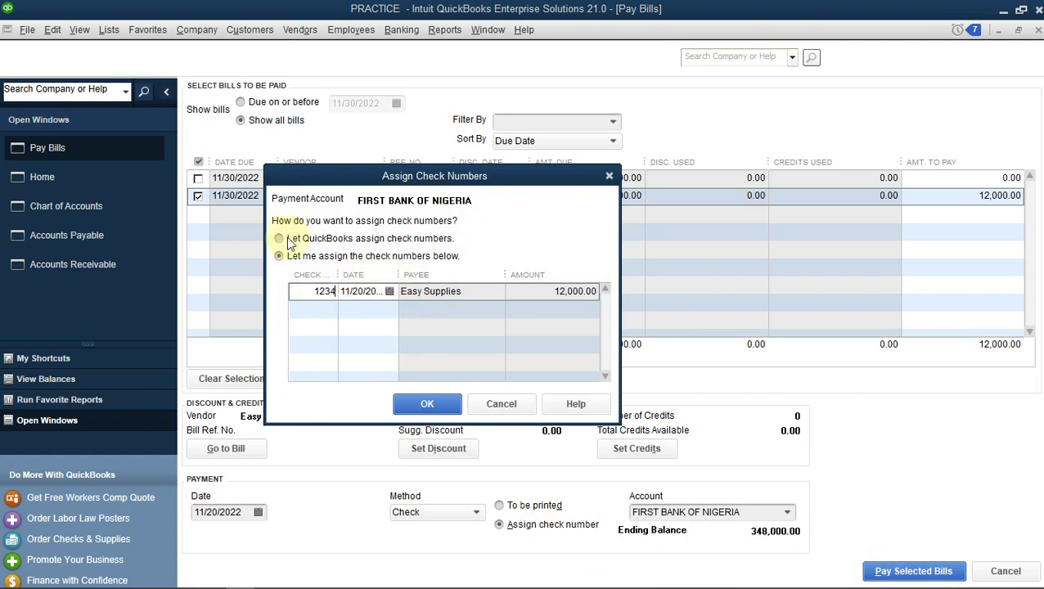
left_click(437, 403)
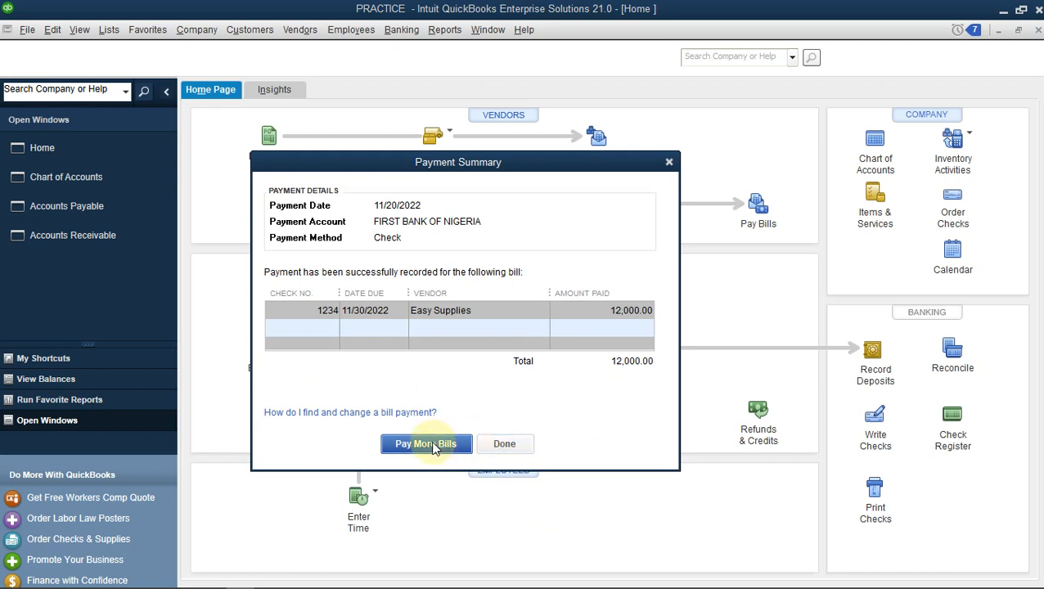
left_click(503, 444)
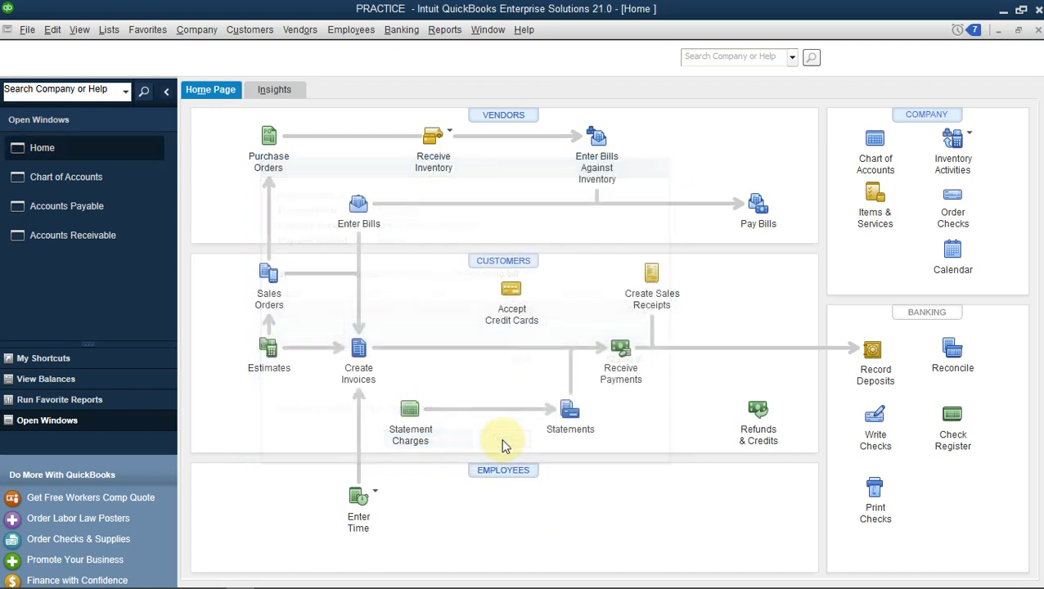
Step: Examine the Easy Supplies bill payment in the Accounts Payable register and return to the home page
left_click(125, 172)
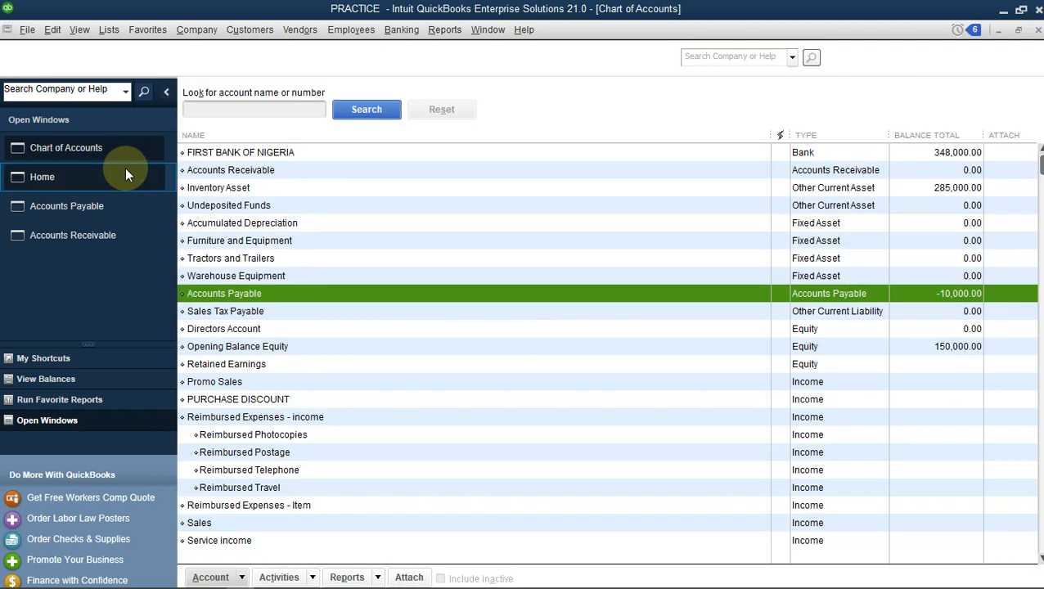
double_click(935, 298)
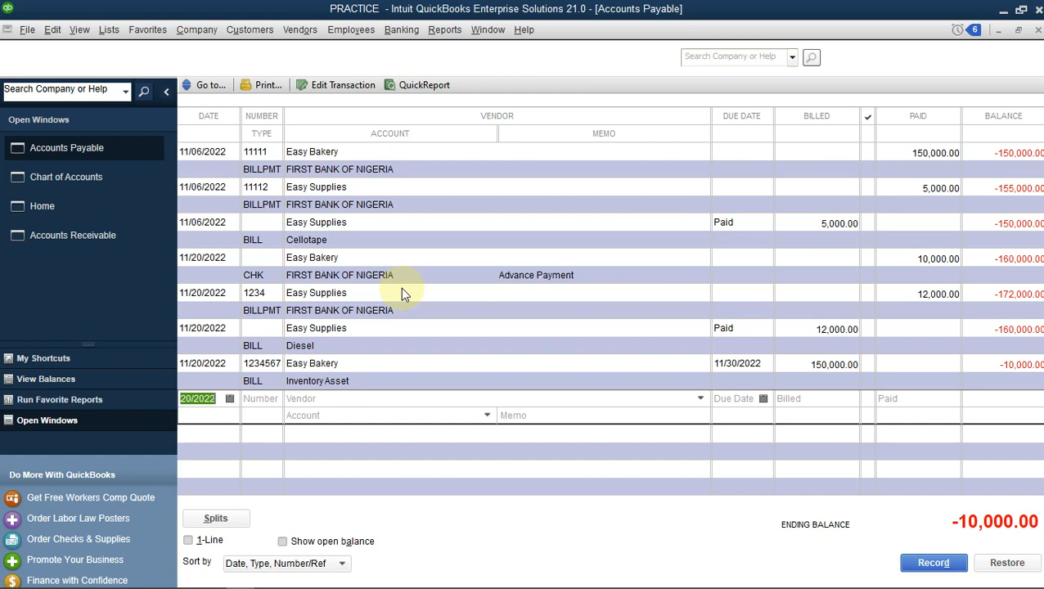
left_click(96, 207)
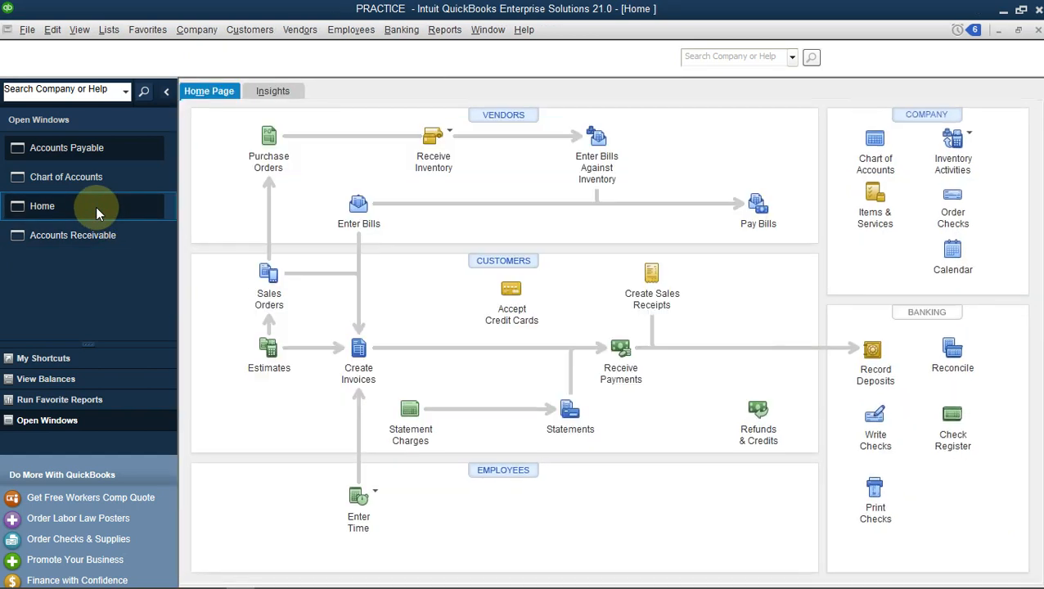
left_click(448, 134)
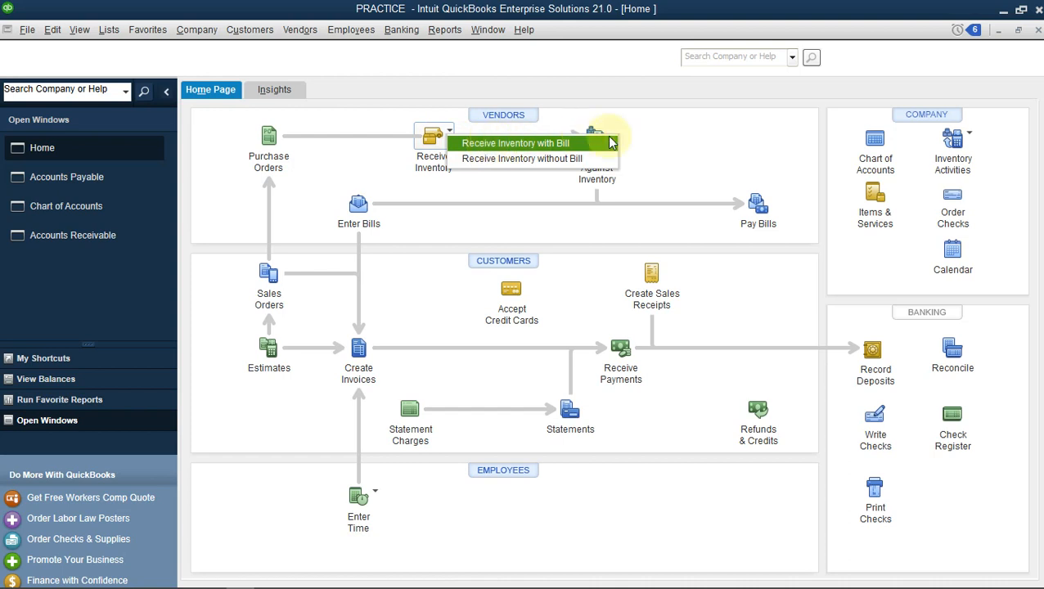
left_click(710, 129)
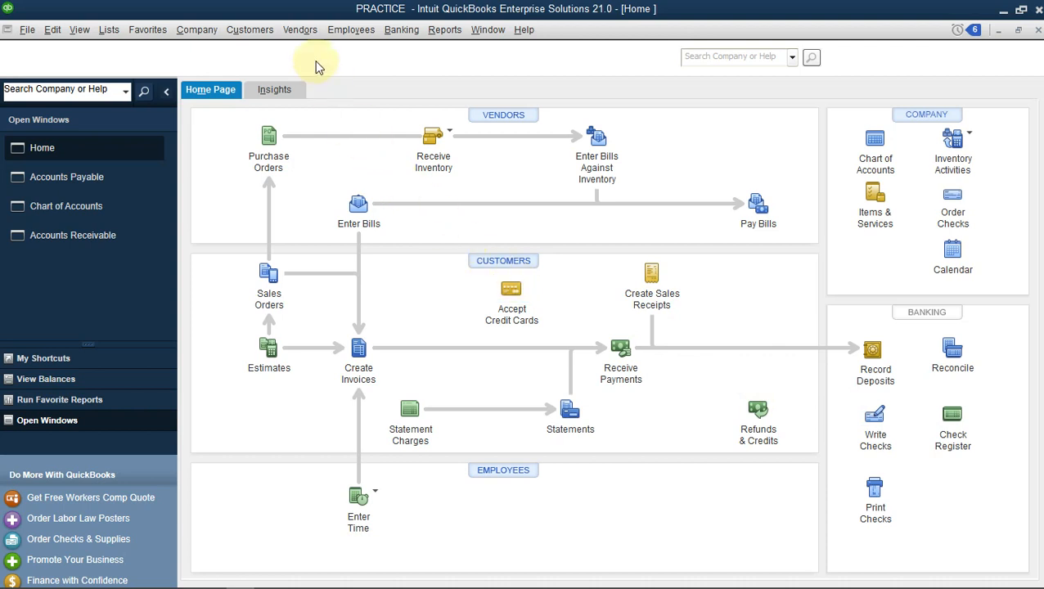
Step: Start a new check payable to Easy Bakery and continue writing it instead of paying the vendor's unpaid bill
left_click(394, 33)
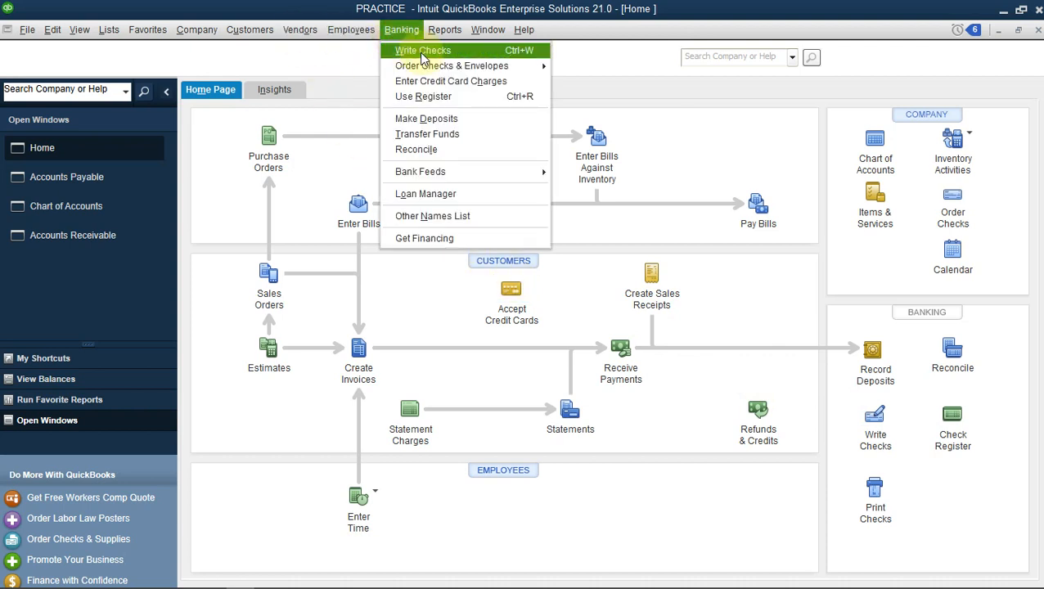
left_click(417, 51)
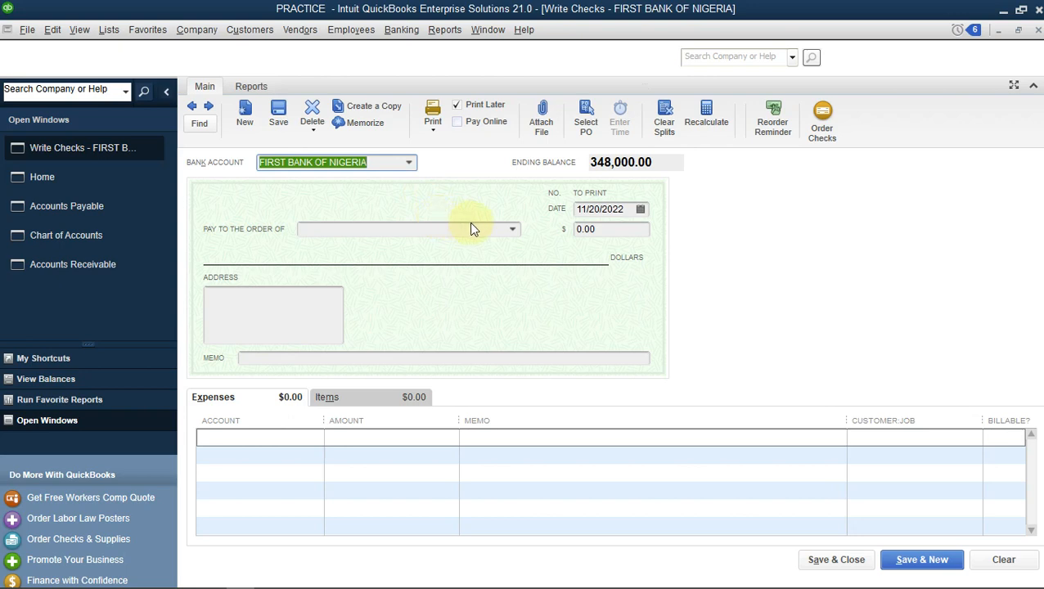
left_click(513, 230)
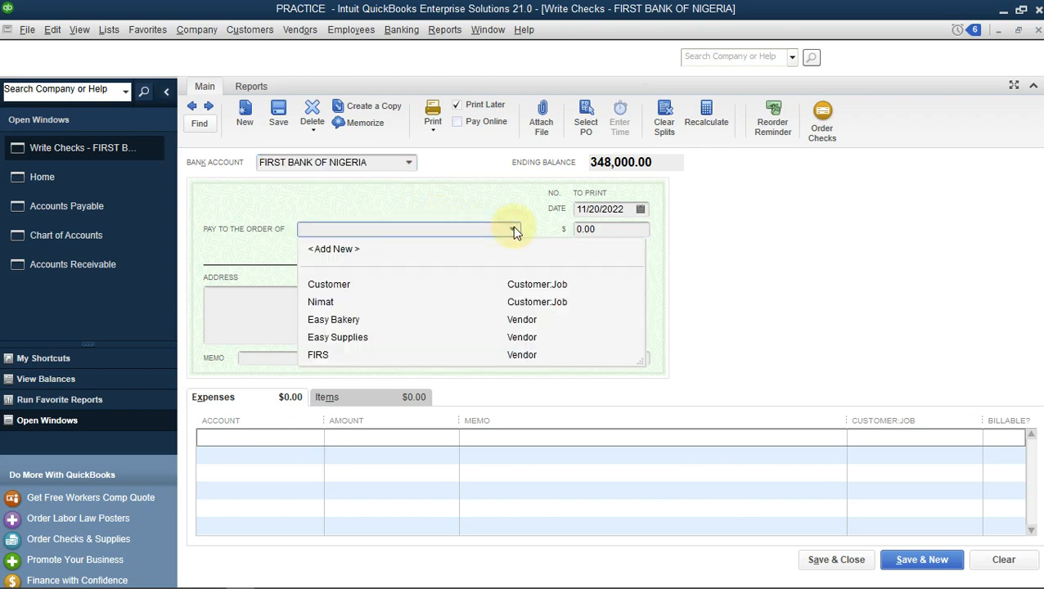
left_click(358, 321)
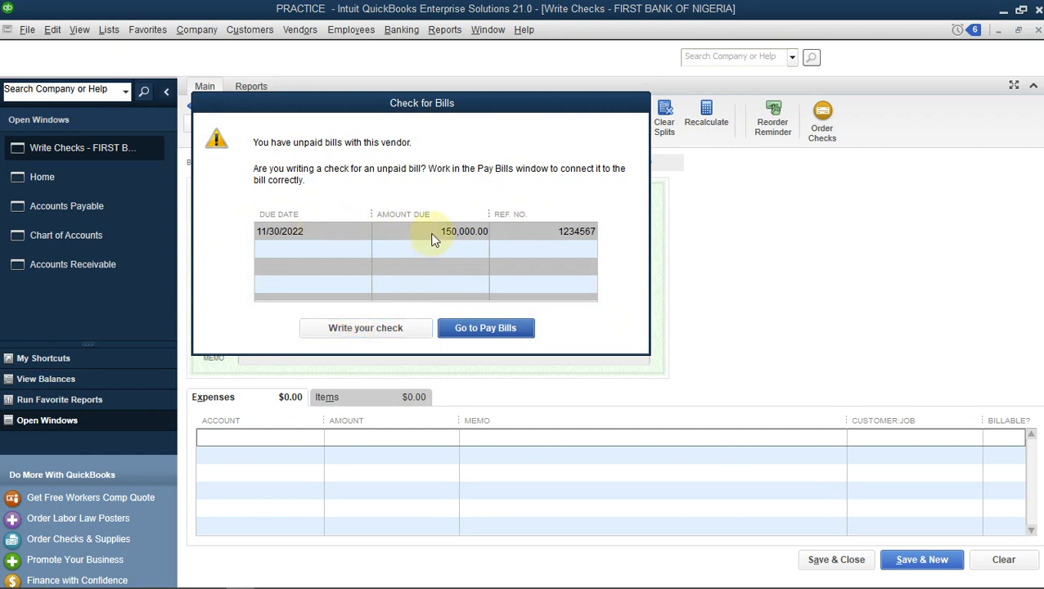
left_click_drag(406, 109, 414, 85)
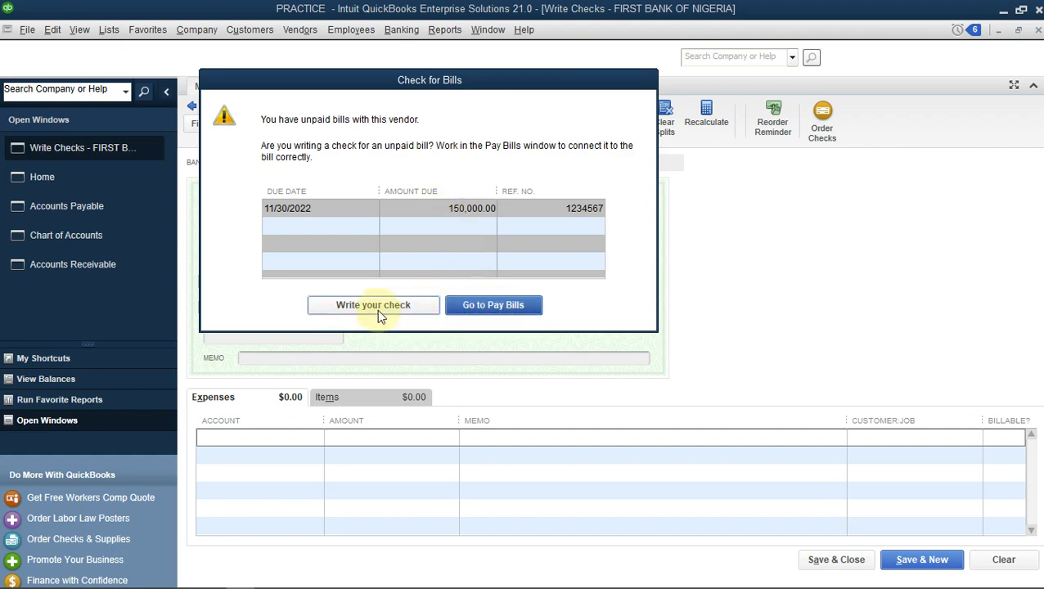
left_click_drag(344, 79, 648, 88)
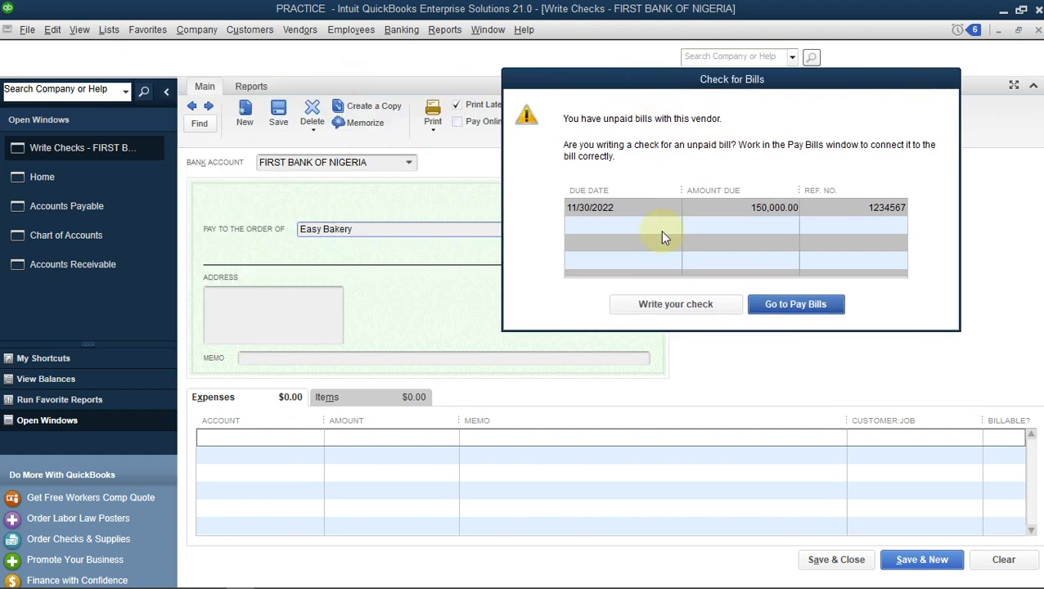
left_click(677, 309)
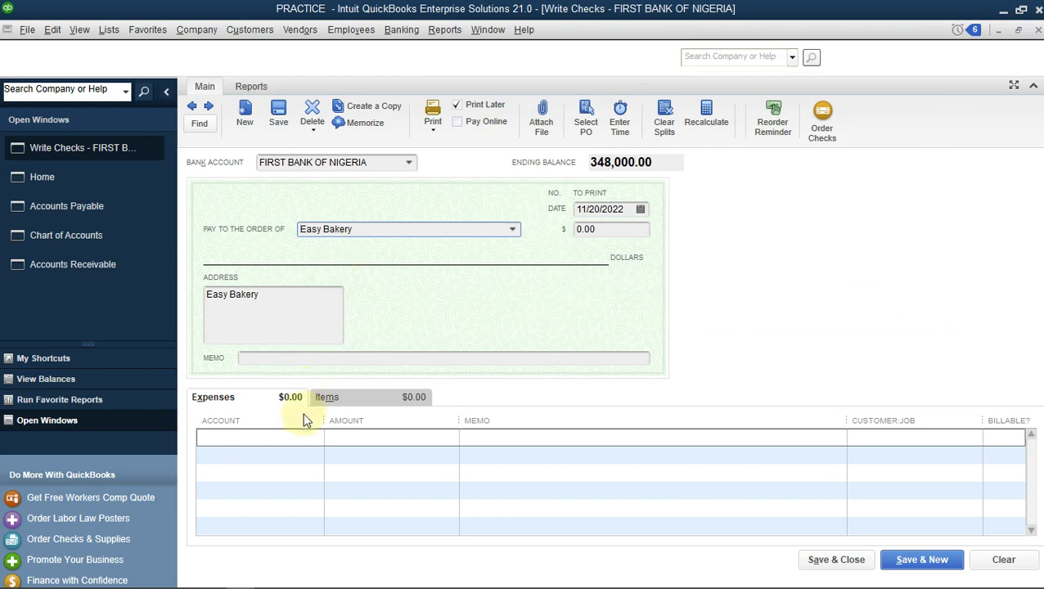
Step: Add a Diesel expense of 10,000 to the Easy Bakery check, then save and close the check
left_click(308, 438)
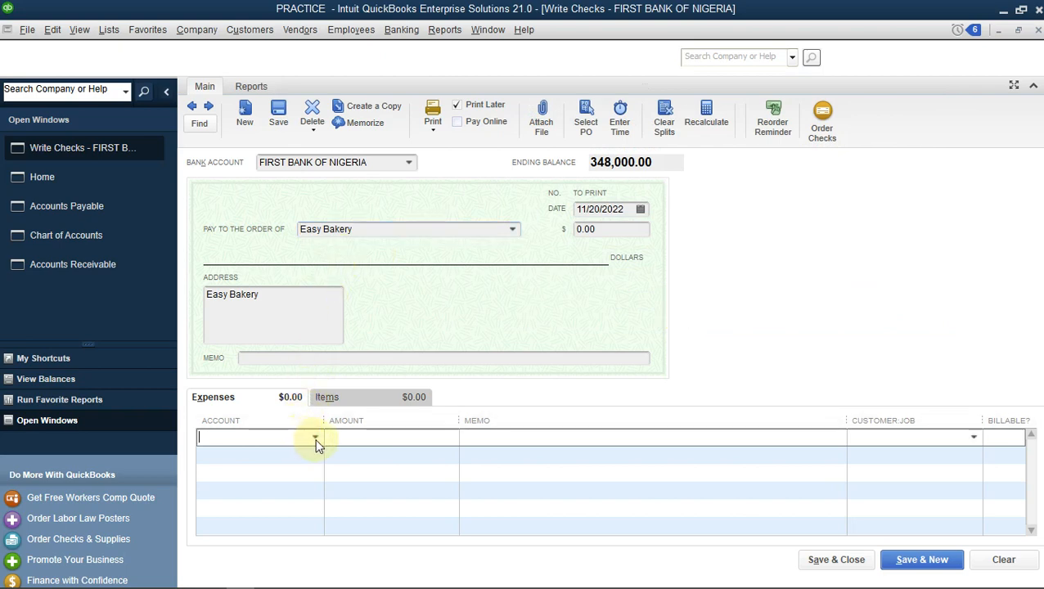
left_click(315, 439)
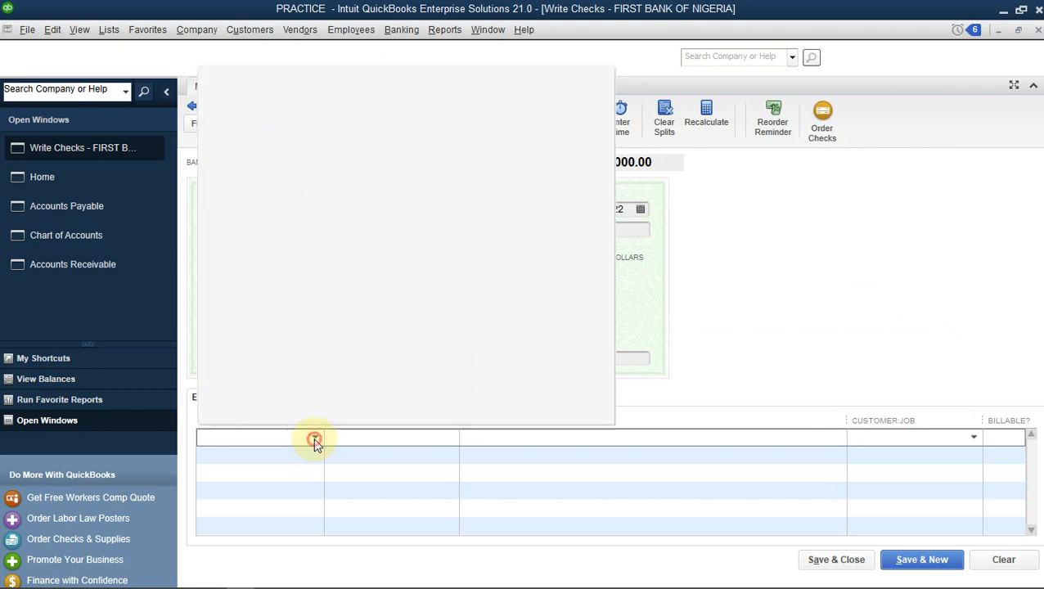
left_click(315, 439)
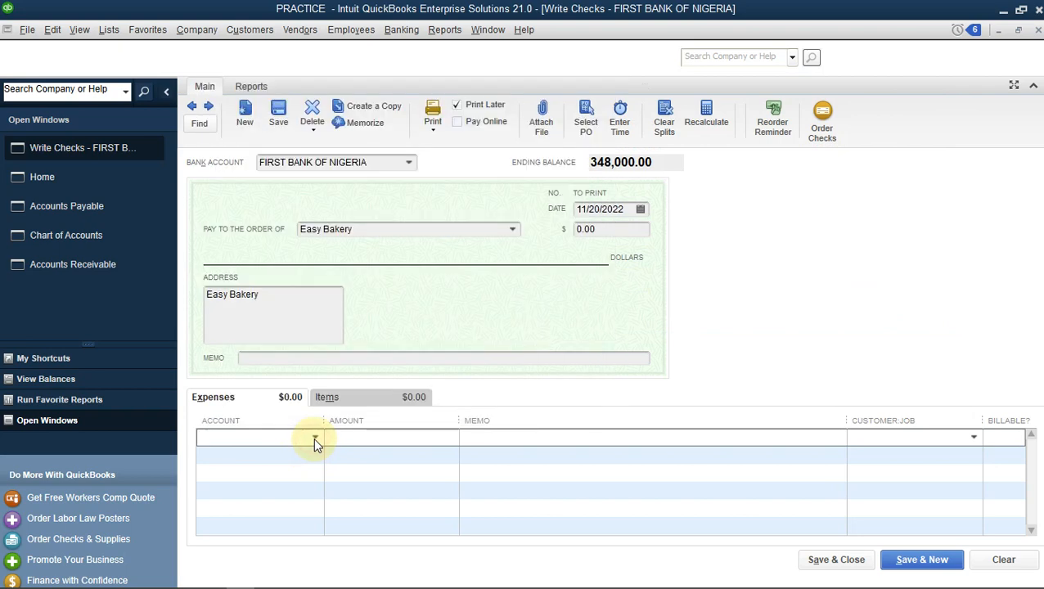
left_click(315, 439)
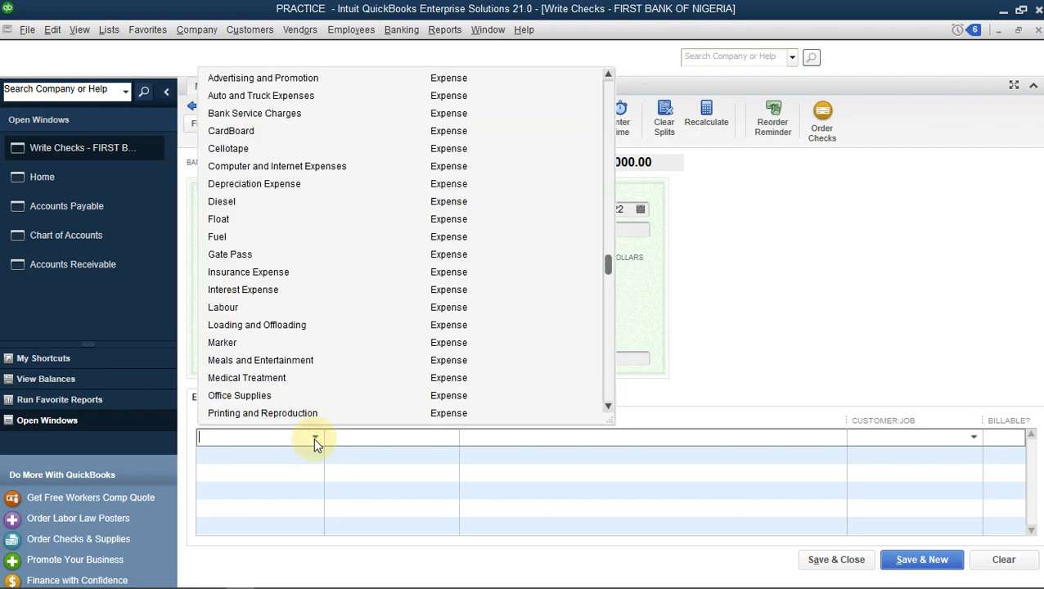
left_click(326, 203)
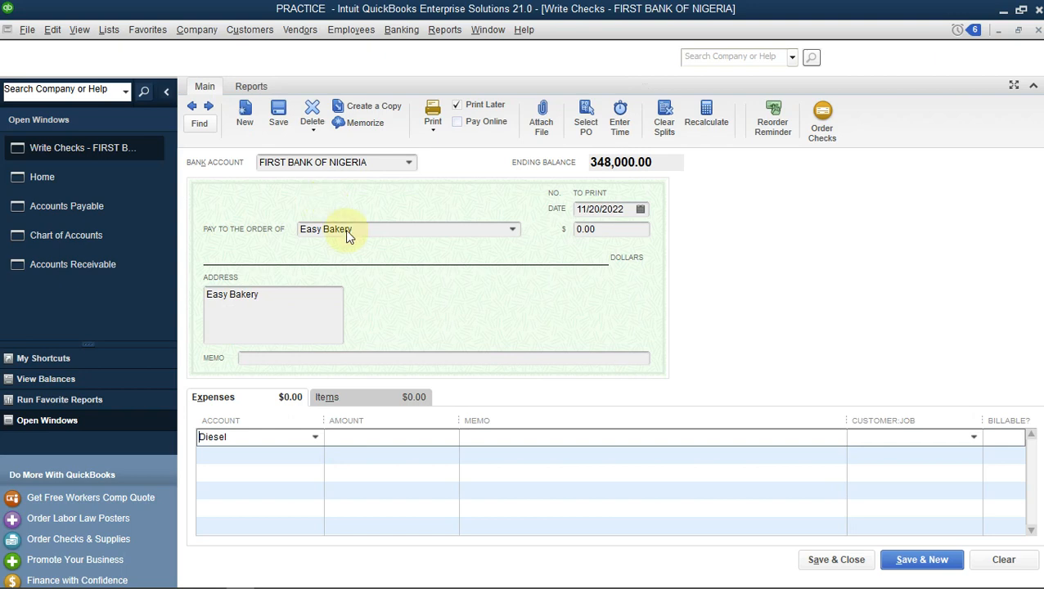
left_click(418, 436)
type("10000")
key("Tab")
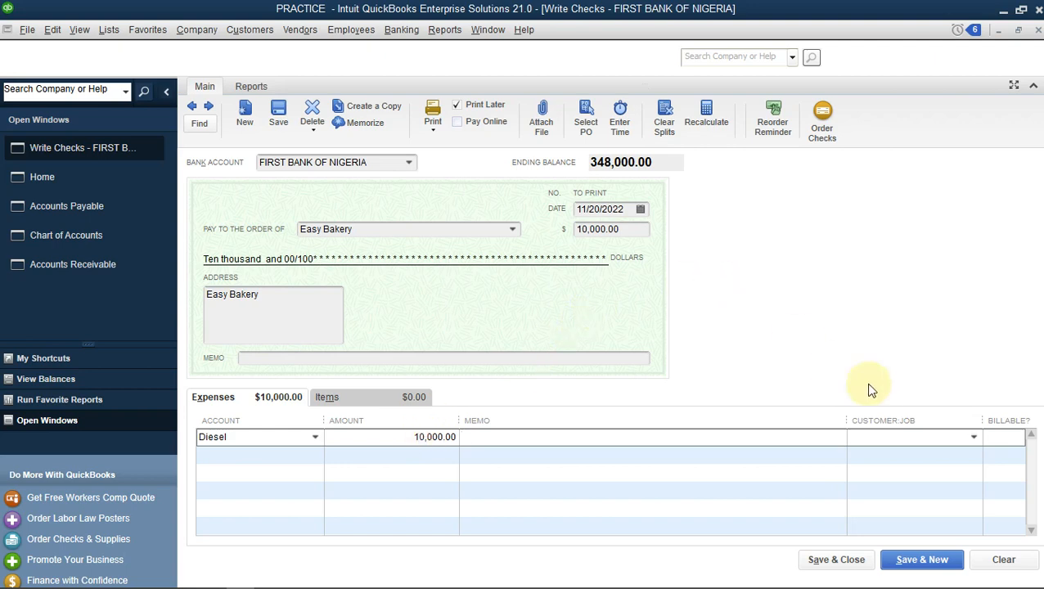
left_click(855, 558)
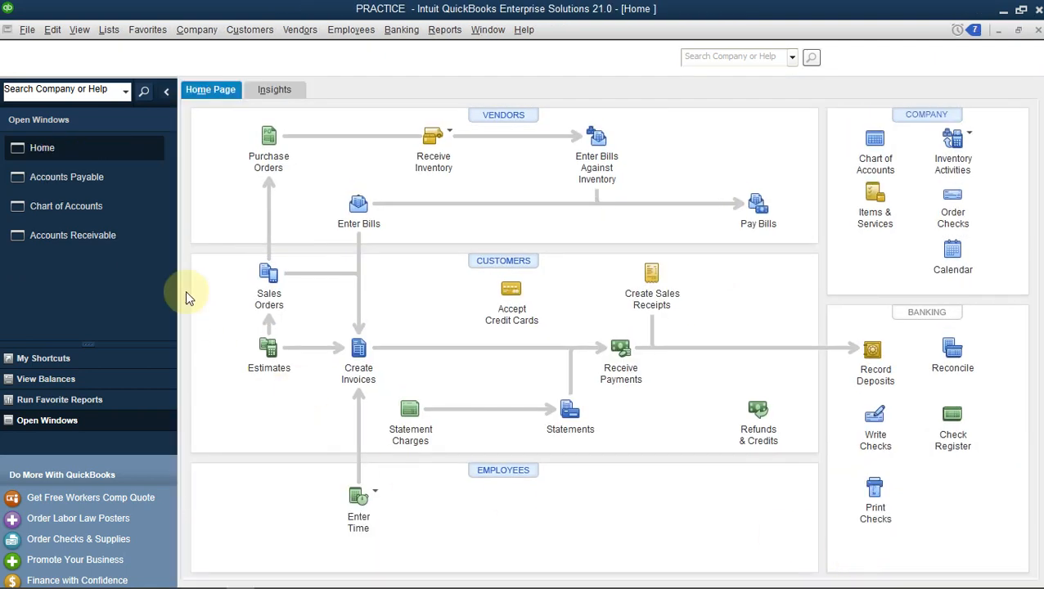
Step: Check the bank and Accounts Payable balances in the chart of accounts and return to the home page
left_click(98, 215)
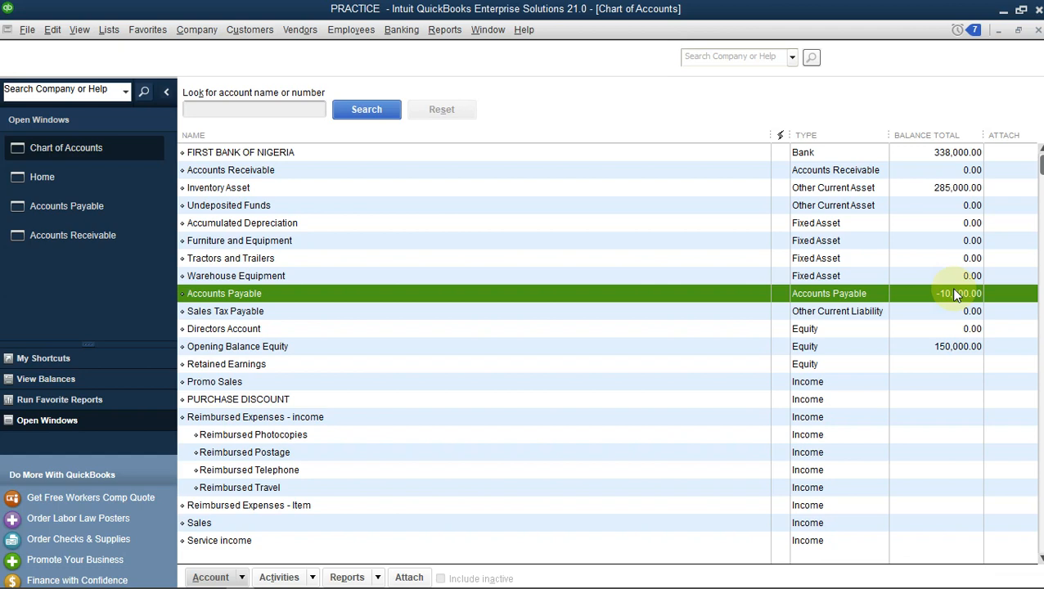
left_click(68, 176)
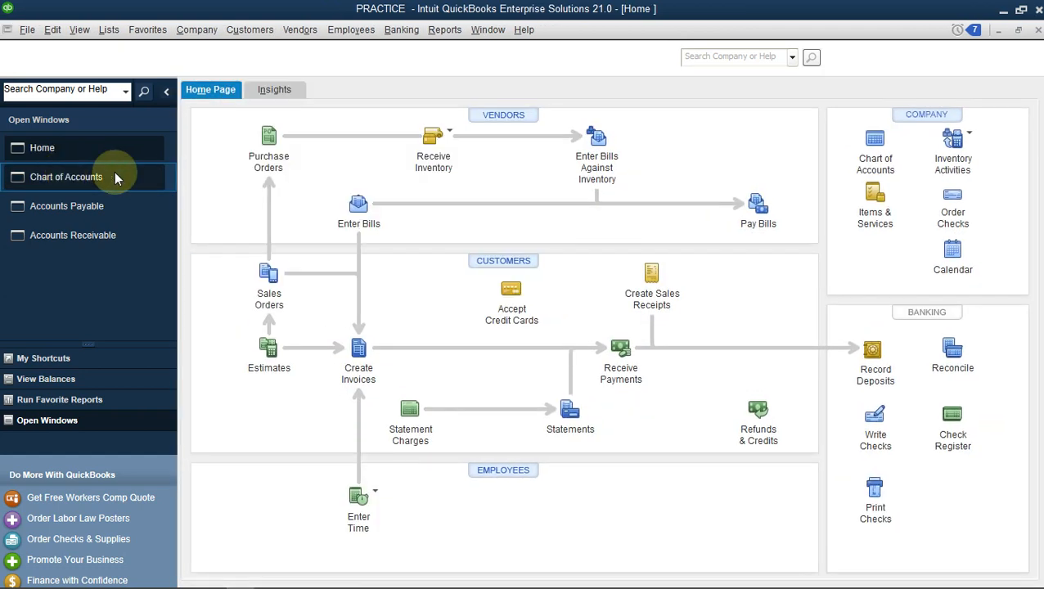